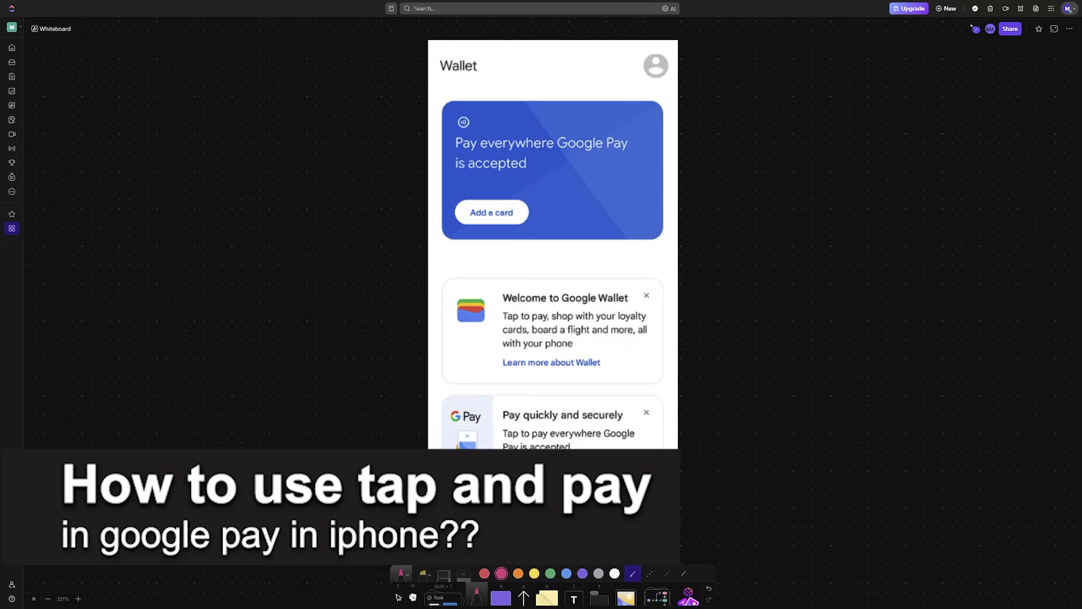
Draw a curved white arrow right of the Wallet screenshot and write an underlined pink 'iPhone' label under it.
left_click_drag(690, 180, 736, 210)
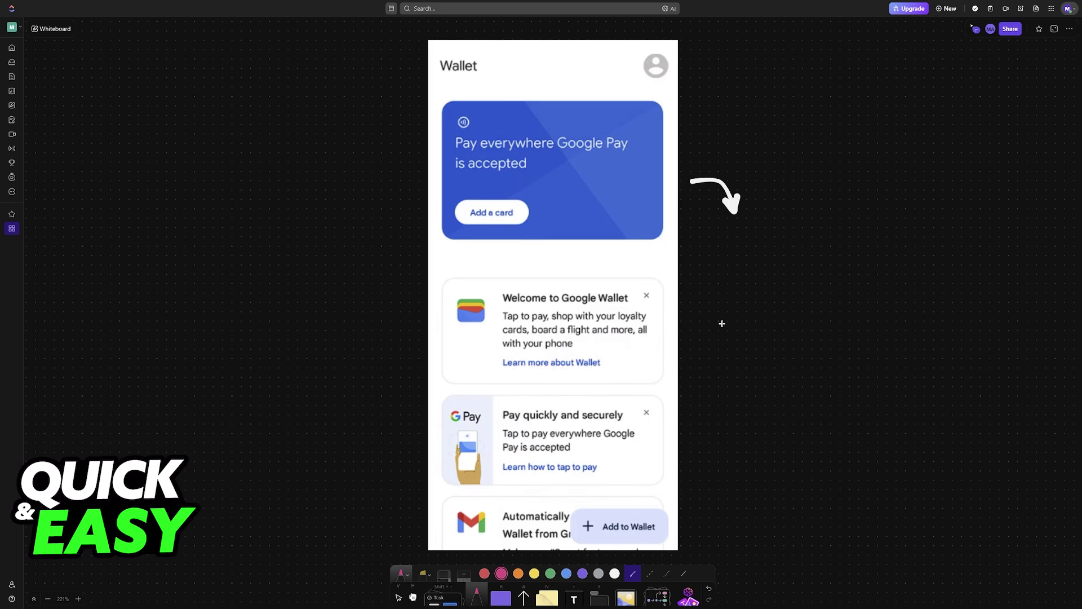
mouse_move(748, 246)
left_mouse_down()
mouse_move(749, 262)
mouse_move(759, 226)
mouse_move(759, 245)
mouse_move(787, 248)
mouse_move(800, 236)
mouse_move(800, 256)
mouse_move(851, 225)
mouse_move(862, 246)
mouse_move(891, 239)
left_mouse_up()
left_click(748, 240)
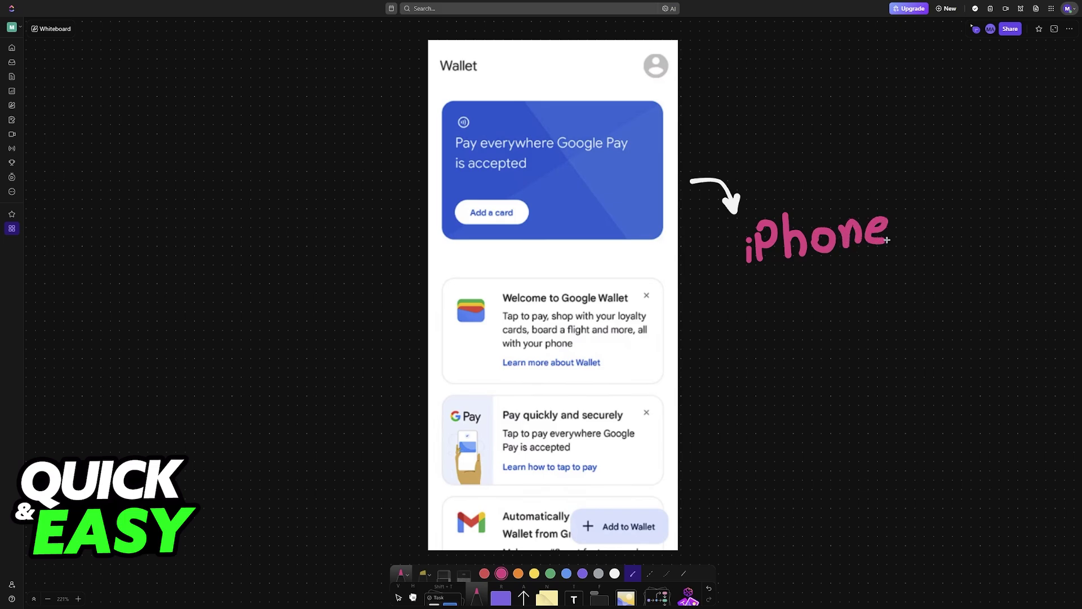
left_click_drag(746, 275, 894, 251)
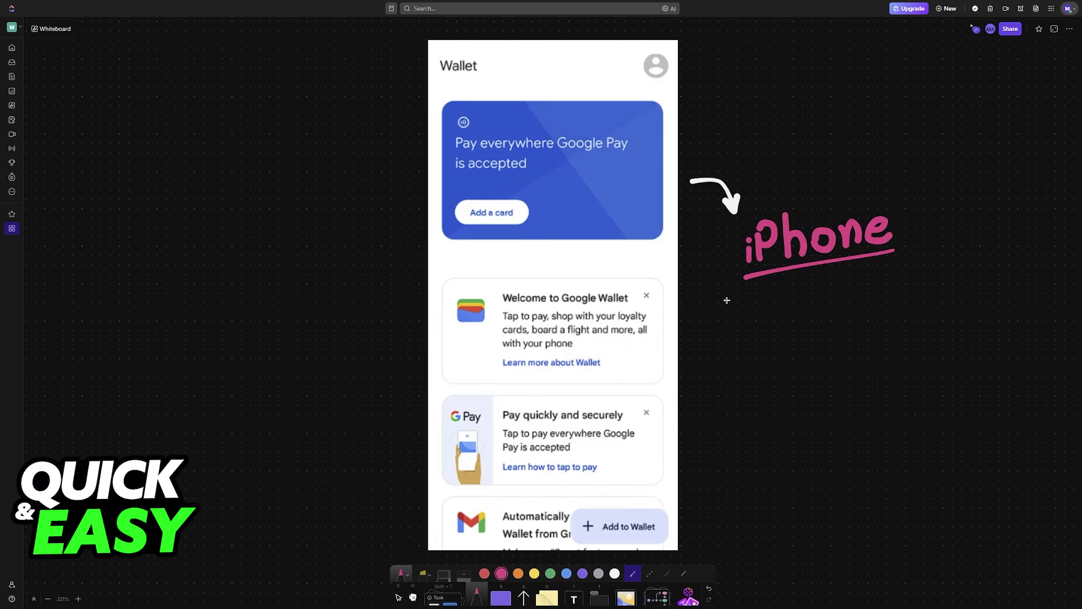
Underline and circle the 'Wallet' title in pink on the Google Wallet screenshot.
left_click_drag(433, 80, 489, 82)
mouse_move(437, 74)
left_mouse_down()
mouse_move(460, 86)
mouse_move(484, 54)
mouse_move(435, 67)
mouse_move(440, 79)
left_mouse_up()
scroll(785, 210, "right", 10)
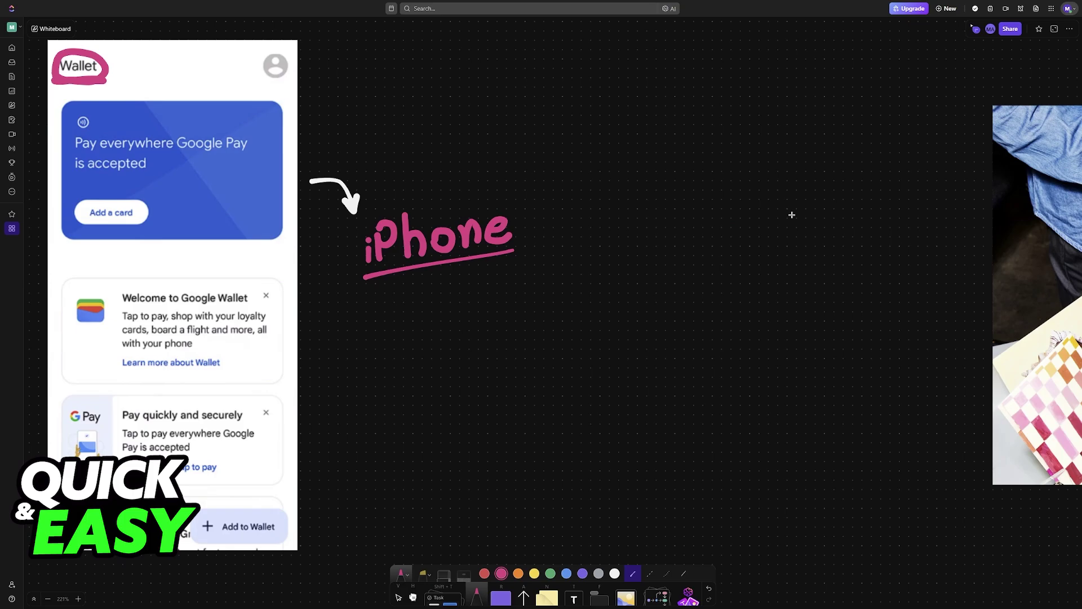
scroll(792, 215, "right", 5)
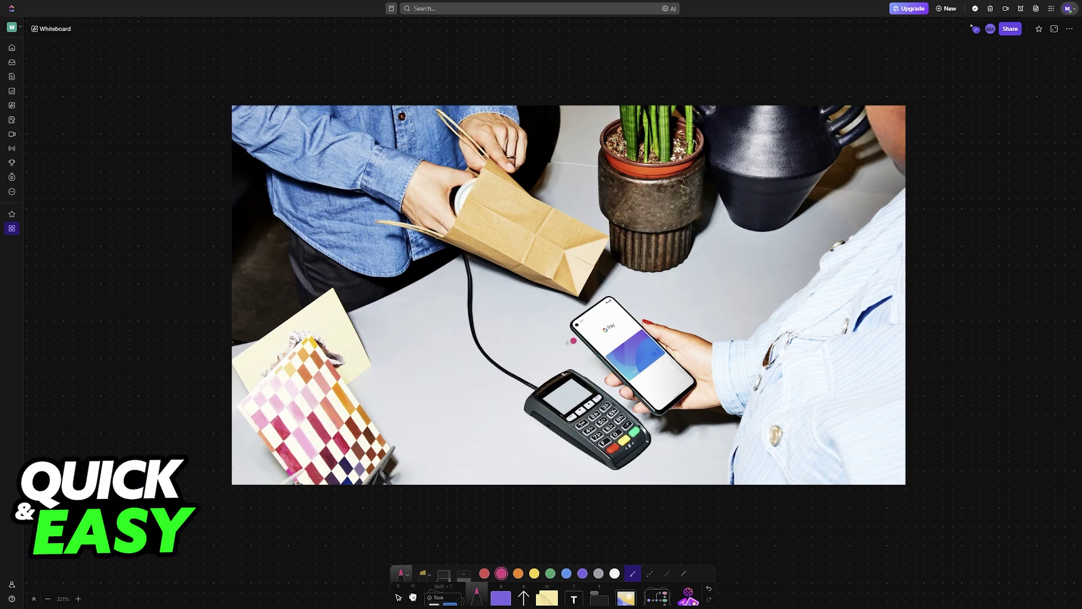
Draw a pink contactless symbol beside the phone with an arrow pointing onto it.
mouse_move(568, 342)
left_mouse_down()
mouse_move(574, 368)
mouse_move(553, 370)
left_mouse_up()
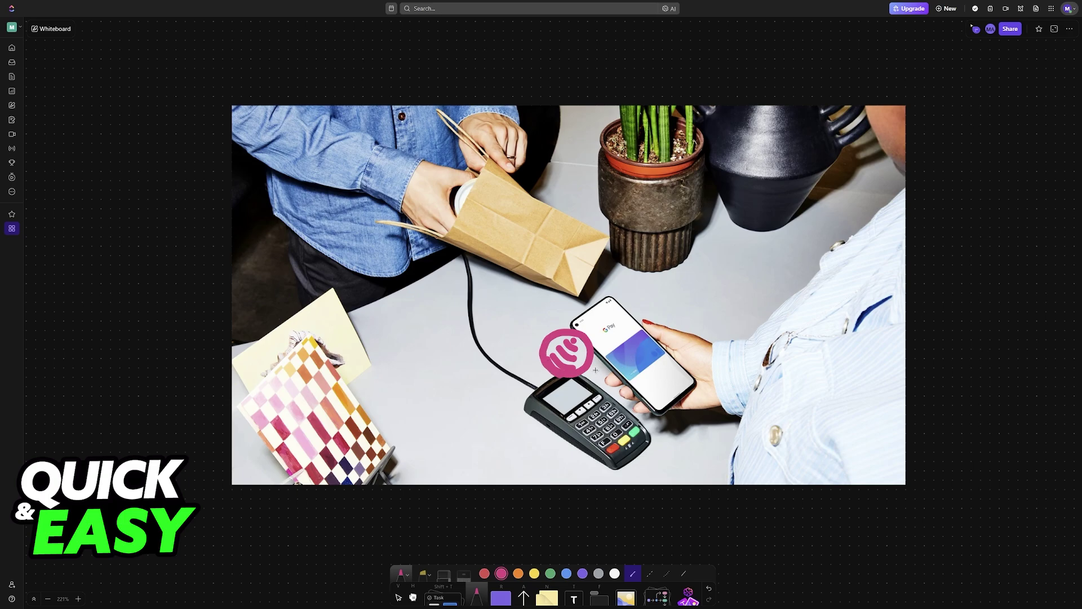
left_click_drag(596, 369, 624, 347)
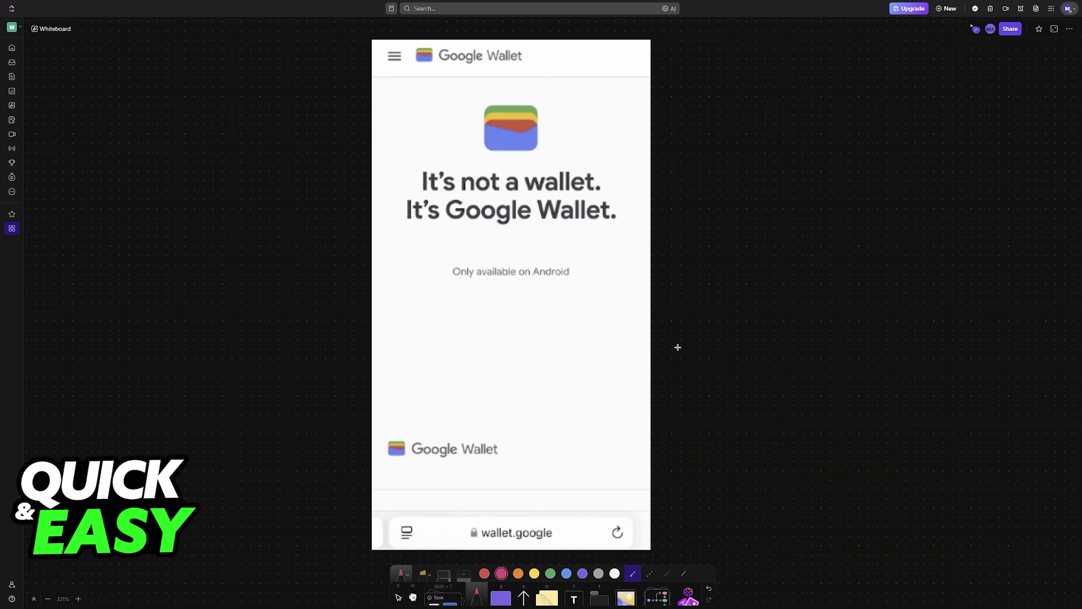
Underline 'wallet.google' and bracket 'Only available on Android' in pink.
left_click_drag(512, 549, 606, 548)
mouse_move(490, 288)
left_mouse_down()
mouse_move(482, 264)
mouse_move(493, 260)
left_mouse_up()
mouse_move(611, 289)
left_mouse_down()
mouse_move(622, 289)
mouse_move(615, 258)
left_mouse_up()
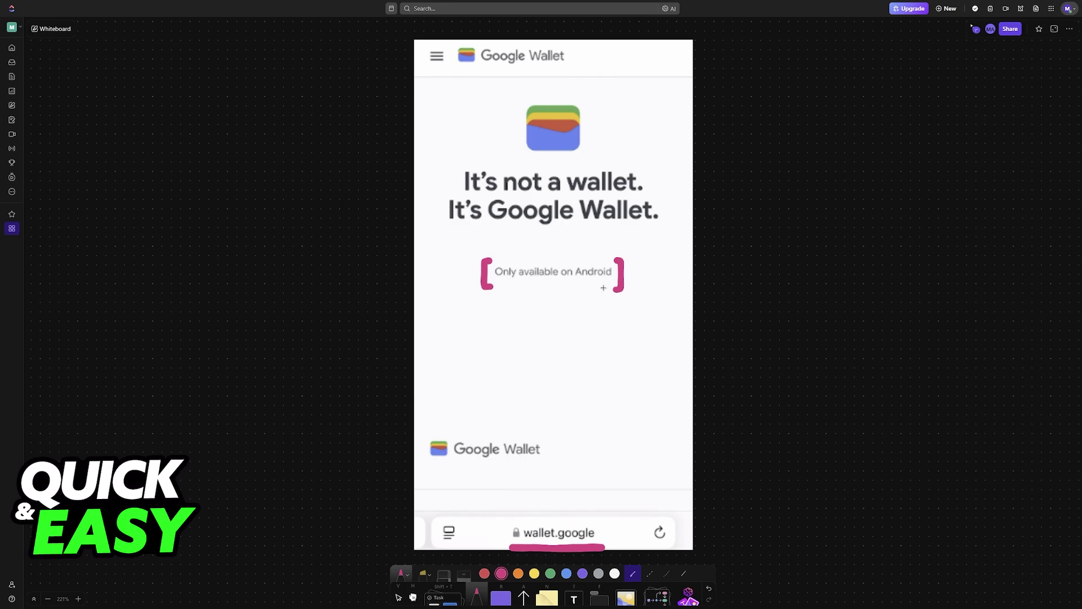
Draw a thick pink underline under 'Google Wallet.' and sketch a phone rectangle right of the screenshot.
left_click_drag(491, 228, 665, 225)
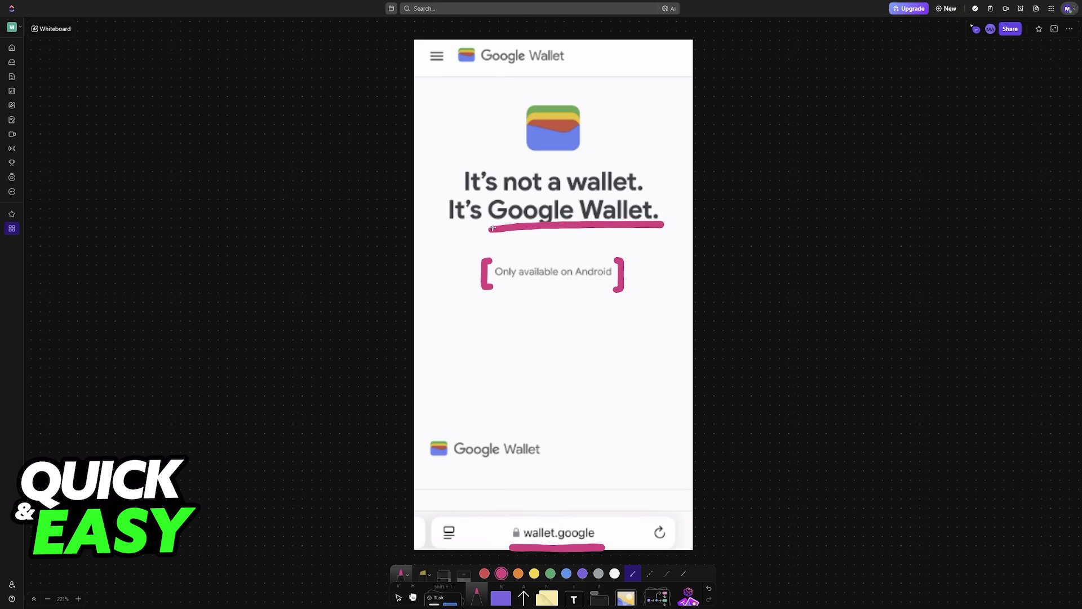
left_click_drag(491, 228, 668, 225)
mouse_move(747, 317)
left_mouse_down()
mouse_move(760, 263)
mouse_move(748, 257)
left_mouse_up()
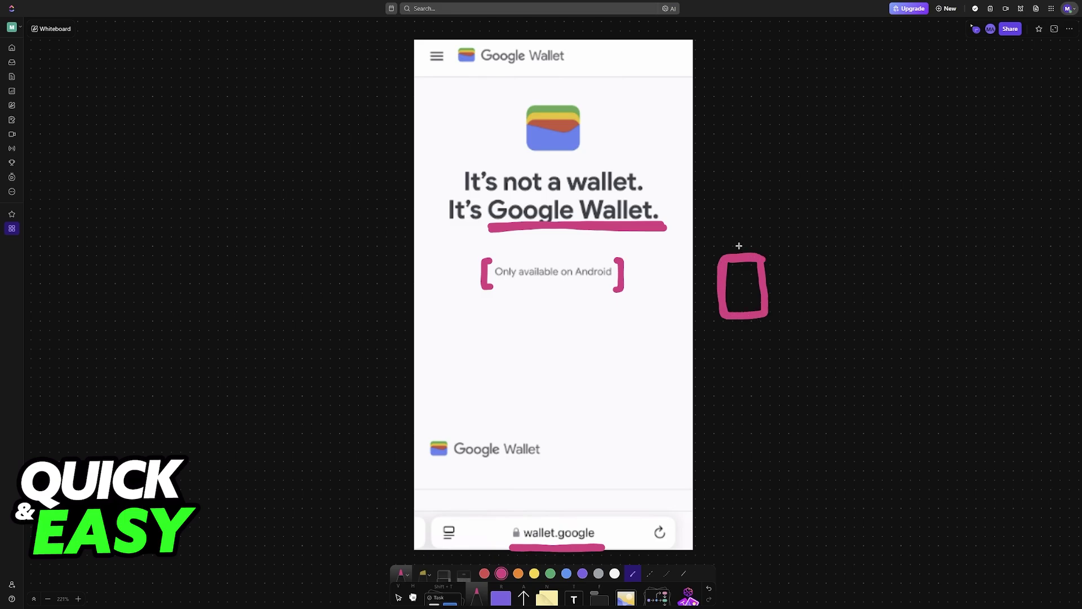
Add pink contactless signal arcs beside the phone sketch, then cross the sketch out with an X.
left_click(782, 301)
left_click_drag(776, 293, 804, 270)
left_click_drag(708, 331, 823, 223)
left_click_drag(706, 241, 832, 313)
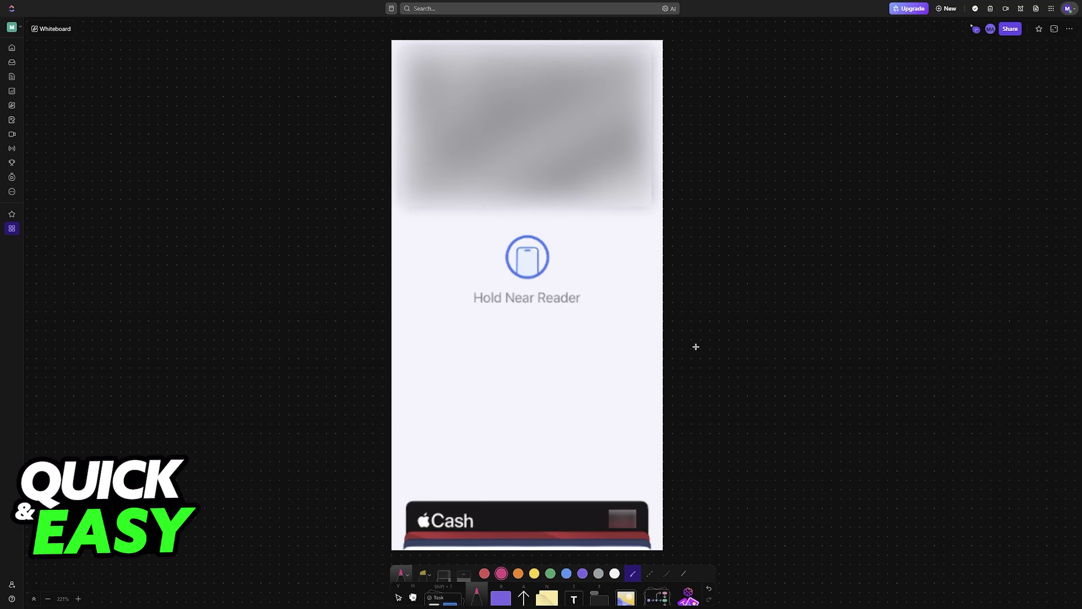
Draw a curved pink arrow beside the Apple Wallet screen and an underlined 'iPhone' label.
mouse_move(668, 243)
left_mouse_down()
mouse_move(715, 276)
mouse_move(714, 324)
mouse_move(726, 310)
mouse_move(773, 318)
mouse_move(792, 296)
mouse_move(817, 296)
mouse_move(831, 313)
mouse_move(859, 309)
left_mouse_up()
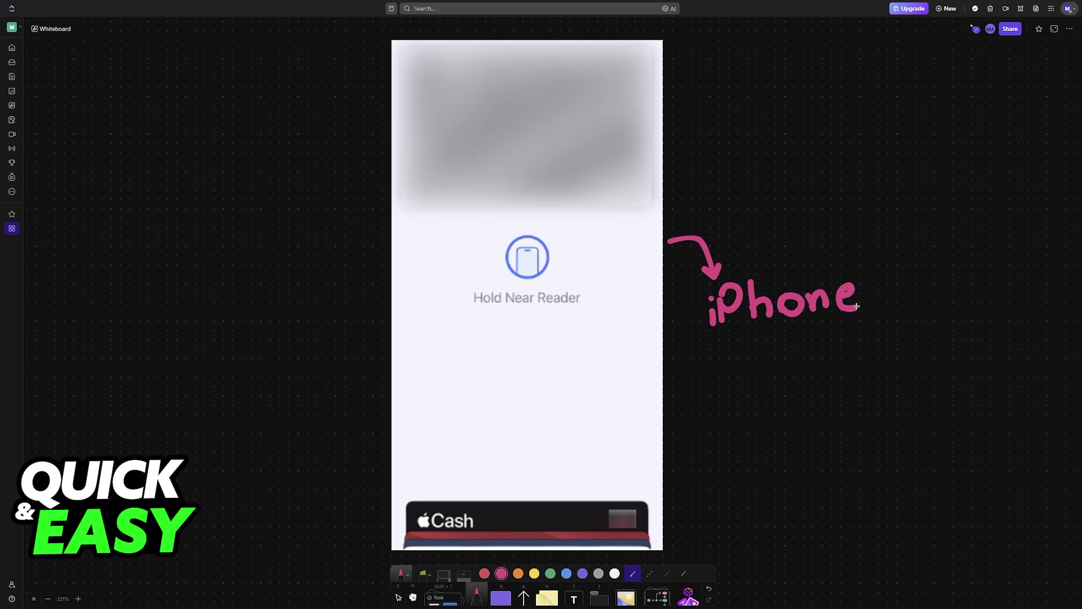
left_click_drag(718, 339, 874, 309)
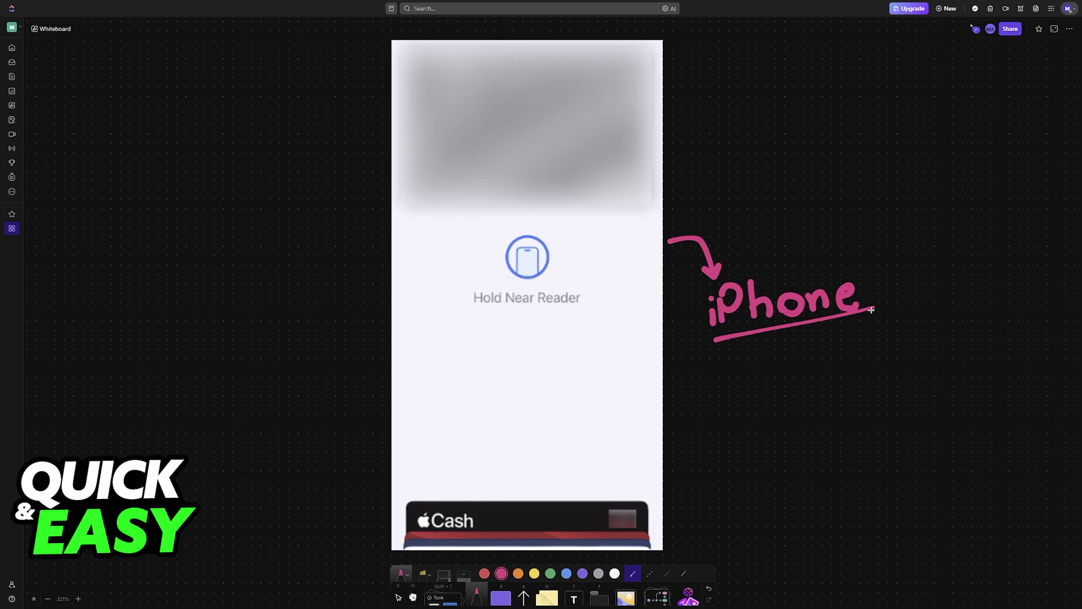
scroll(793, 316, "right", 10)
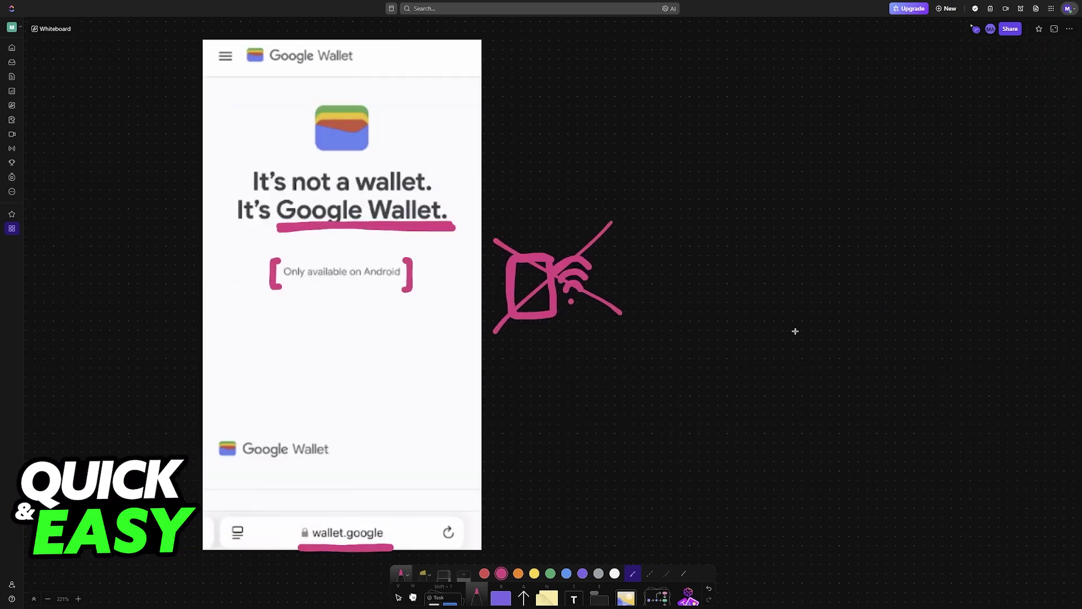
scroll(793, 321, "right", 10)
scroll(793, 325, "right", 10)
scroll(795, 330, "right", 10)
scroll(794, 330, "left", 10)
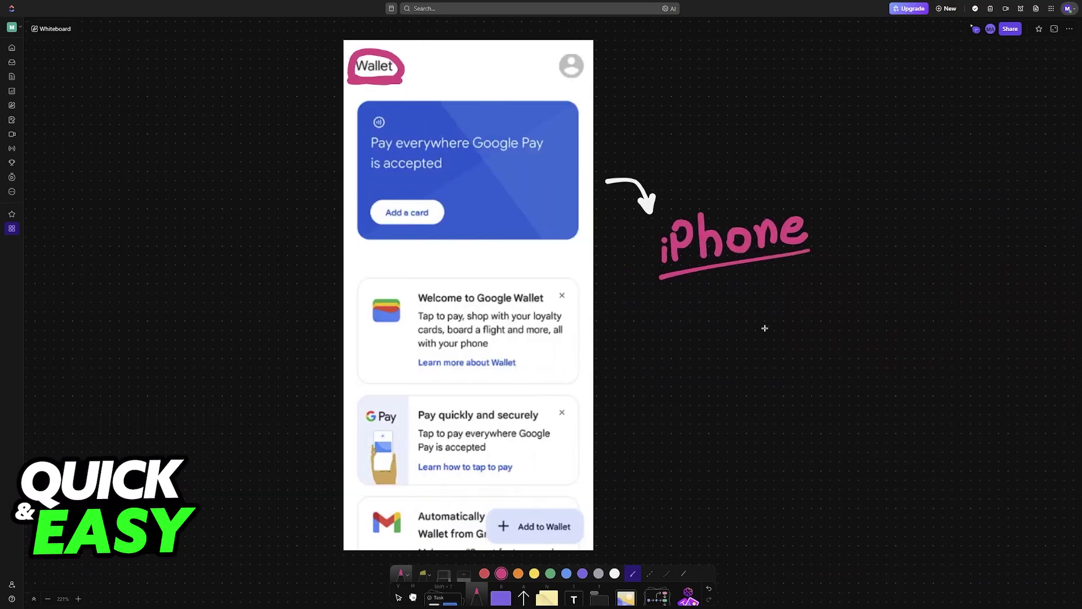
Draw a pink X over the white arrow beside the Google Wallet 'iPhone' label.
mouse_move(604, 230)
left_mouse_down()
mouse_move(667, 159)
mouse_move(663, 242)
left_mouse_up()
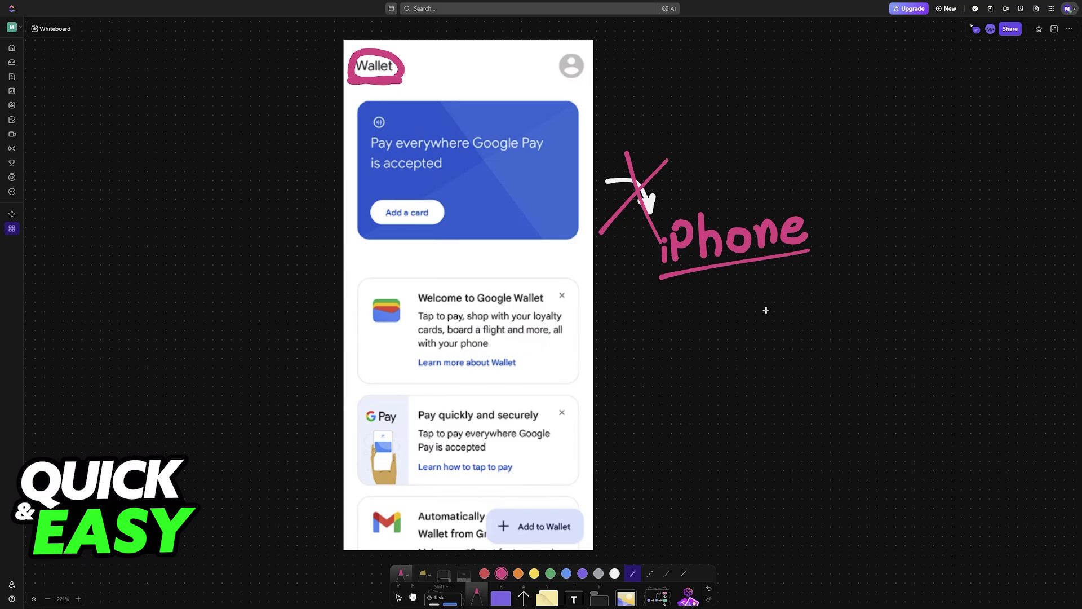
scroll(496, 199, "right", 10)
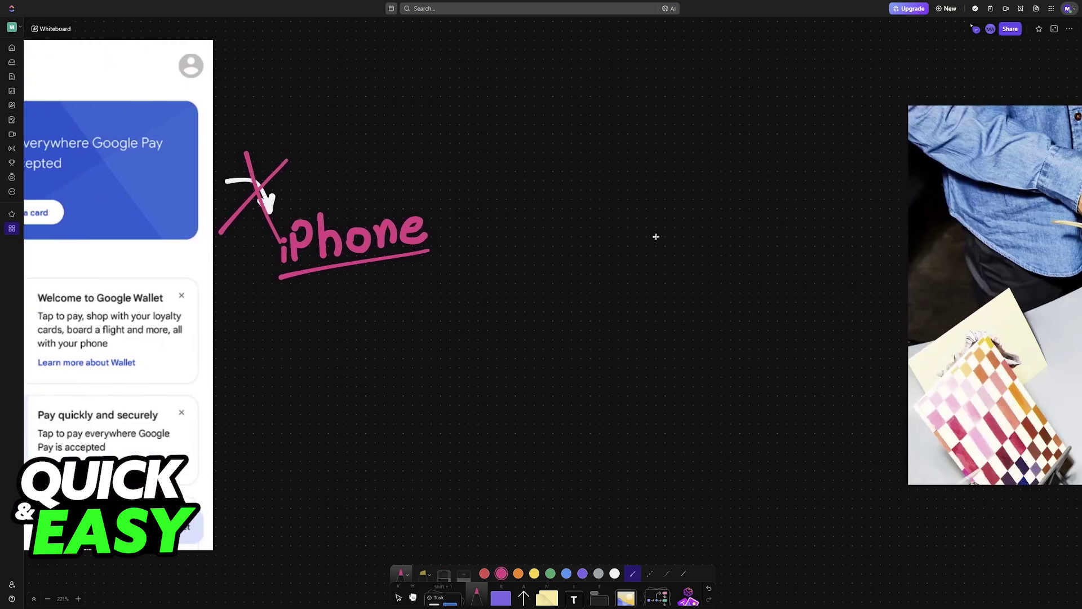
scroll(676, 237, "right", 2)
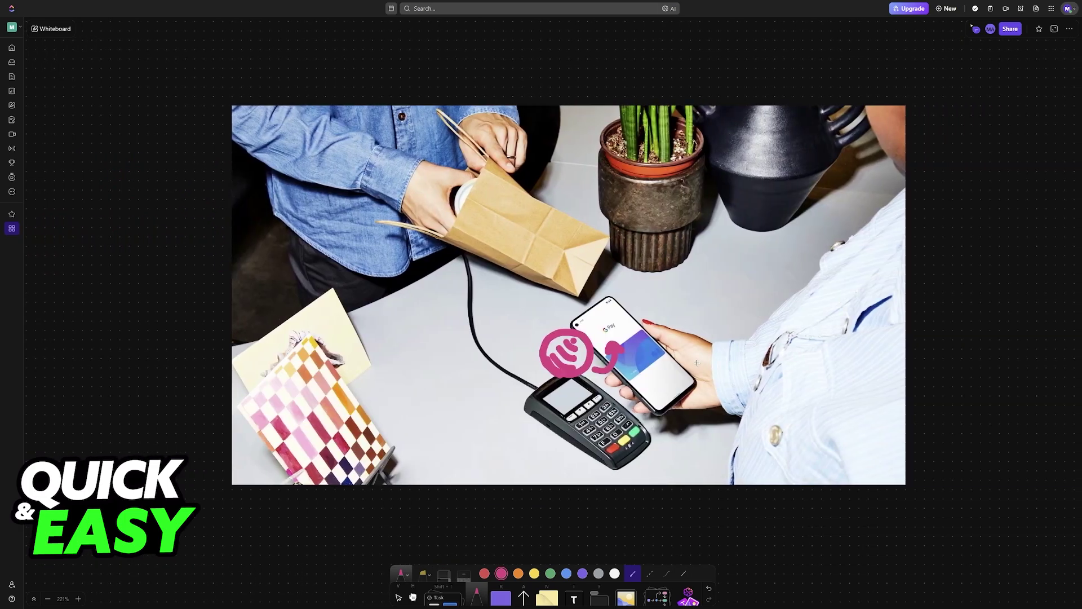
scroll(698, 362, "right", 5)
scroll(742, 331, "right", 5)
scroll(742, 331, "right", 8)
scroll(738, 327, "right", 4)
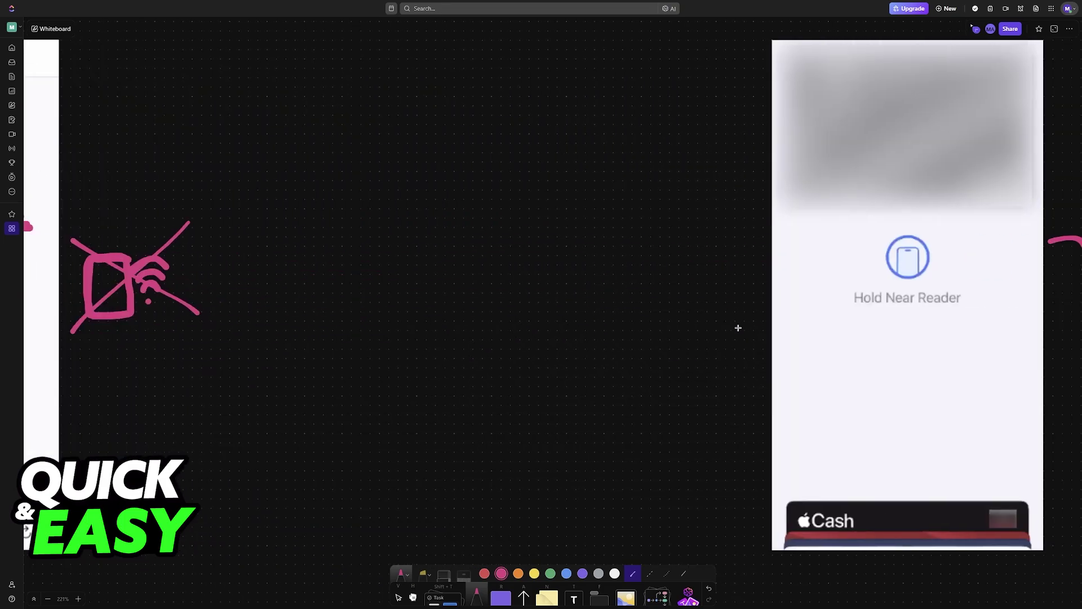
scroll(738, 328, "right", 6)
scroll(736, 327, "right", 2)
scroll(635, 326, "right", 1)
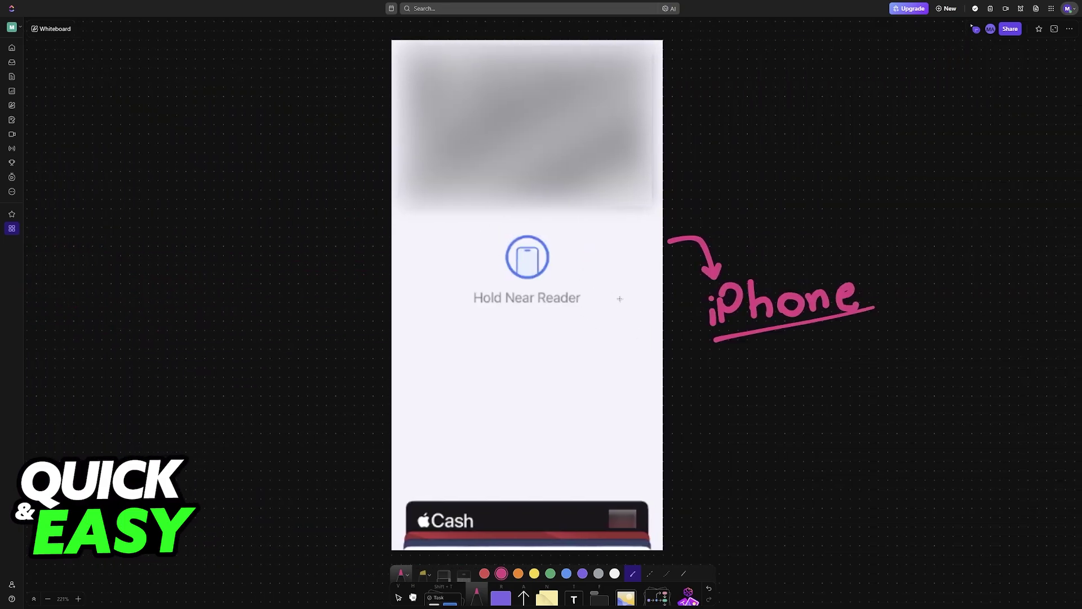